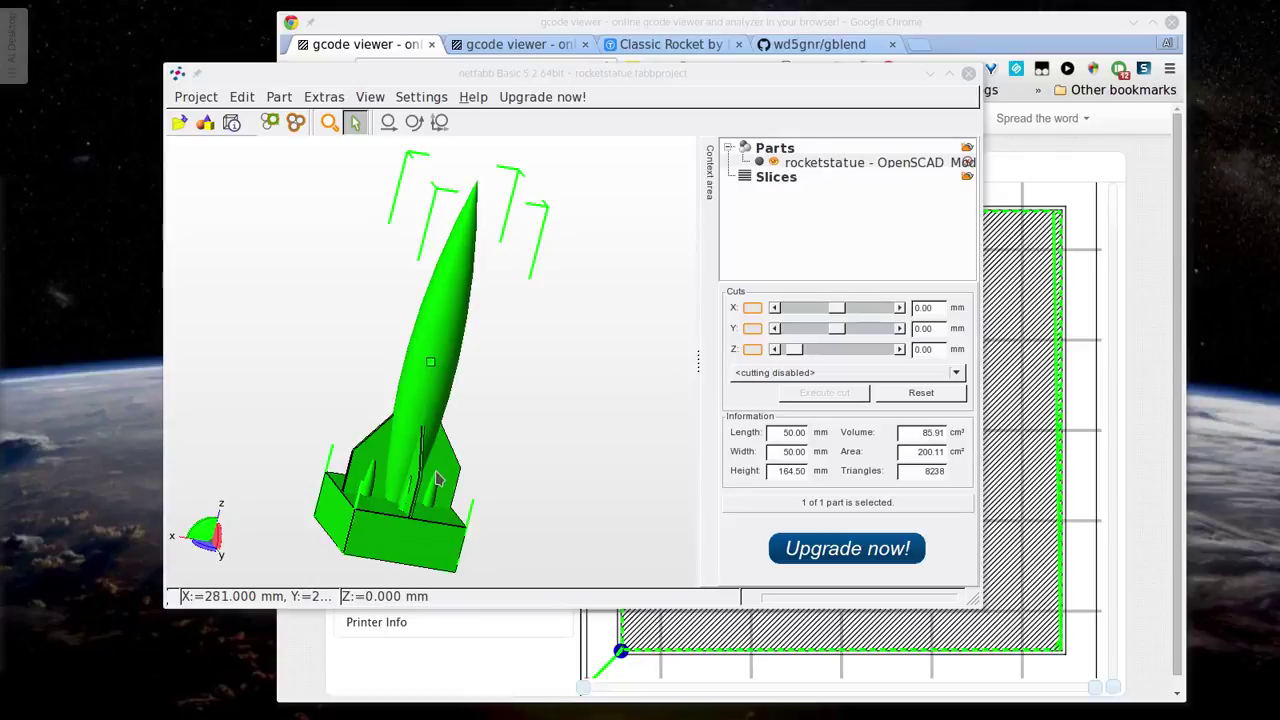
- View the Classic Rocket page on Thingiverse in Chrome, and return to netfabb to select the rocketstatue part
{"action": "left_click", "coordinate": [677, 28]}
{"action": "left_click", "coordinate": [670, 45]}
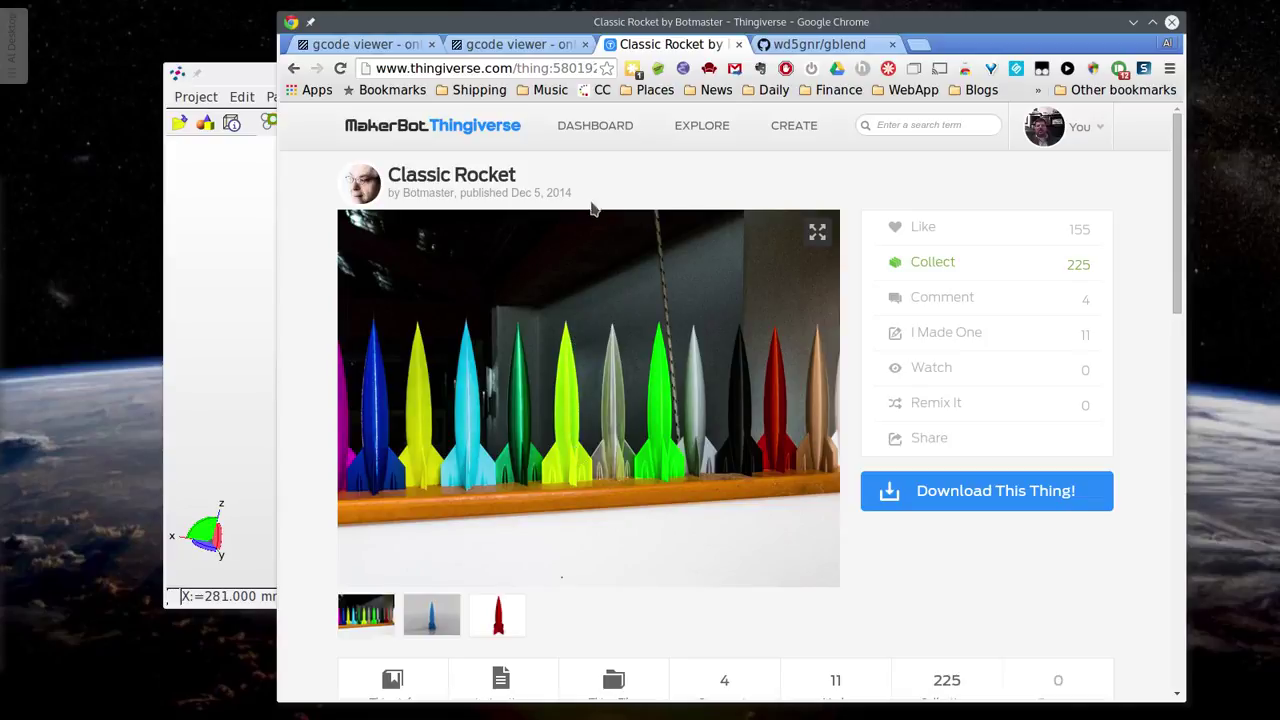
{"action": "left_click", "coordinate": [228, 367]}
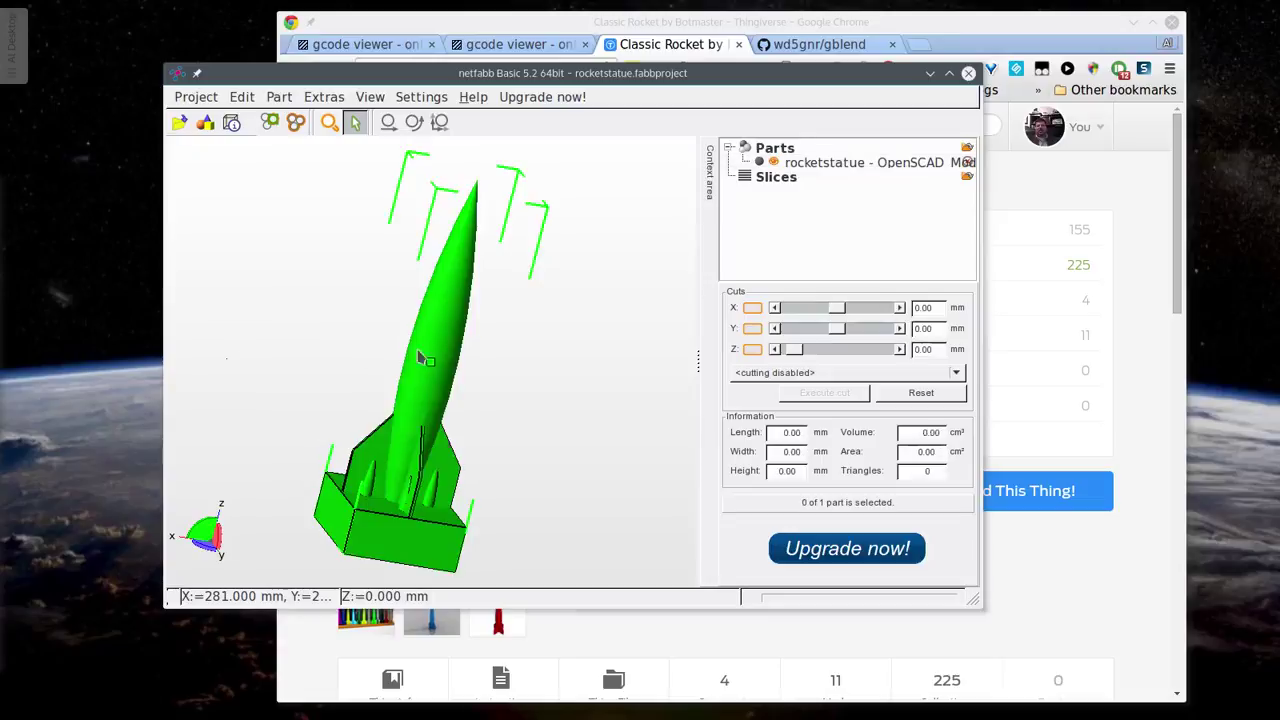
{"action": "left_click", "coordinate": [416, 410]}
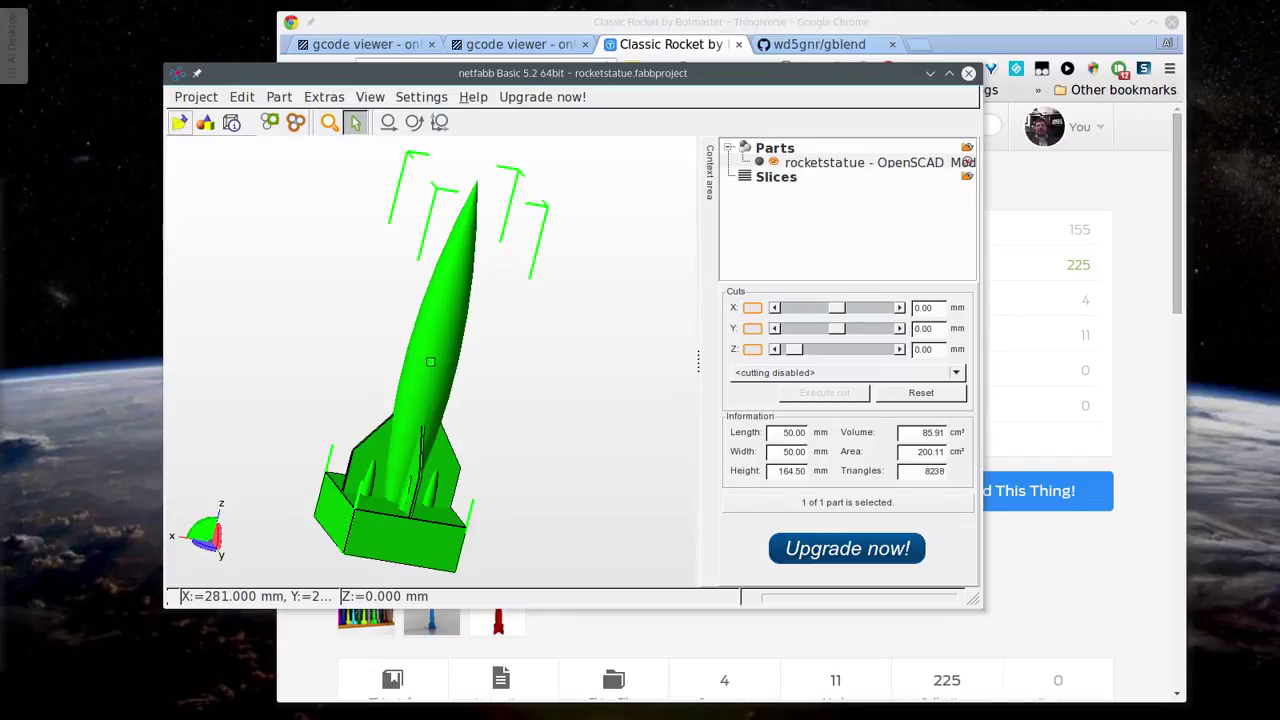
- Switch to Slic3r with rocketstatue.stl loaded and check the layer height and perimeter print settings
{"action": "left_click_drag", "start_coordinate": [710, 160], "coordinate": [769, 146]}
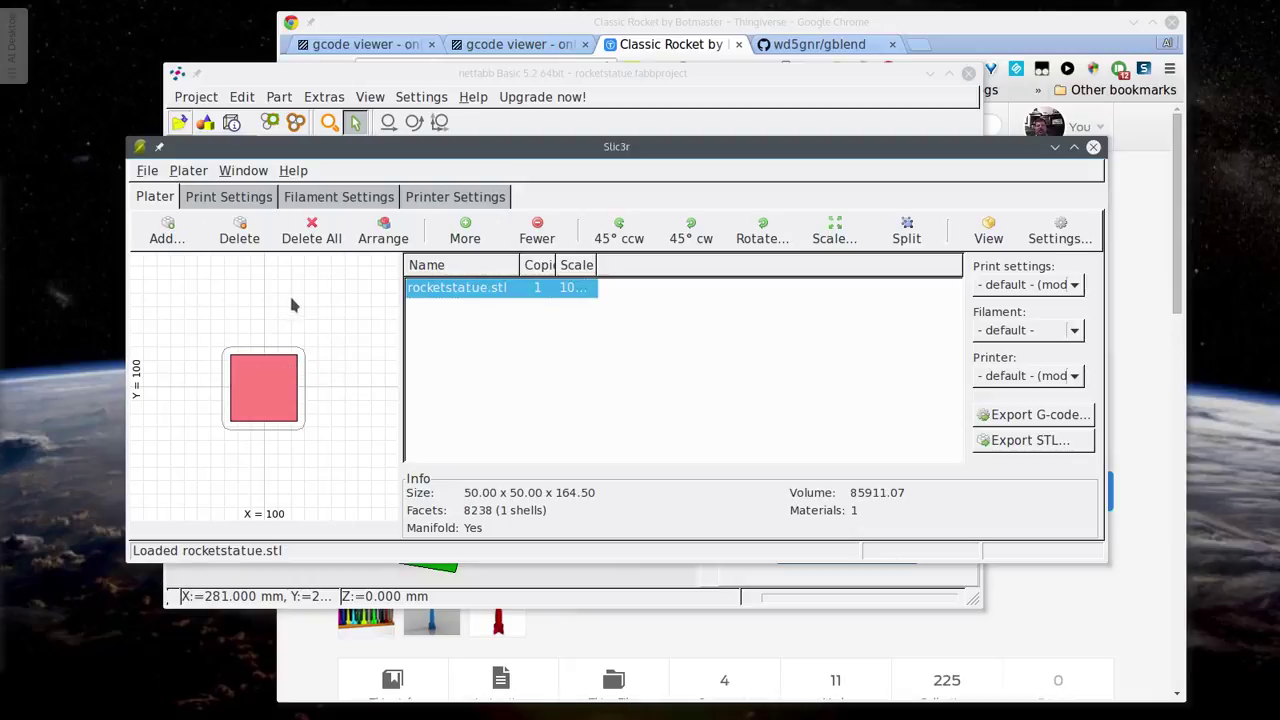
{"action": "left_click", "coordinate": [1040, 286]}
{"action": "left_click", "coordinate": [224, 200]}
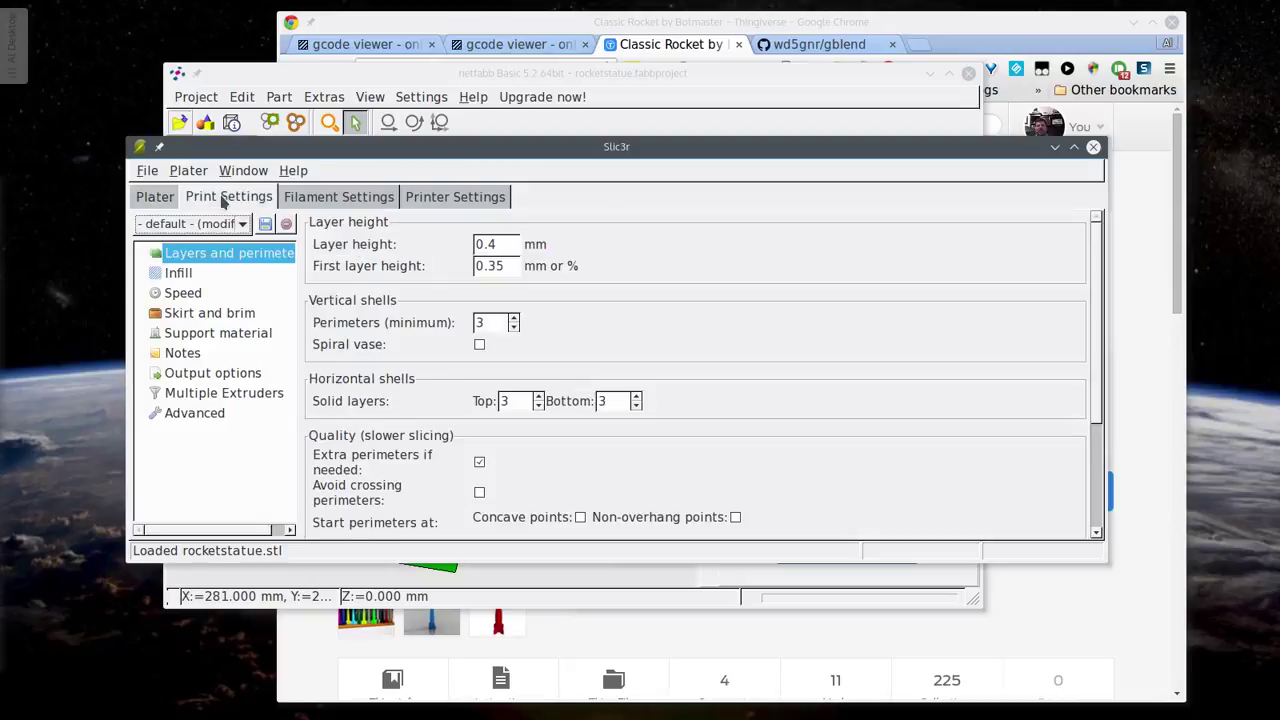
{"action": "left_click", "coordinate": [155, 198]}
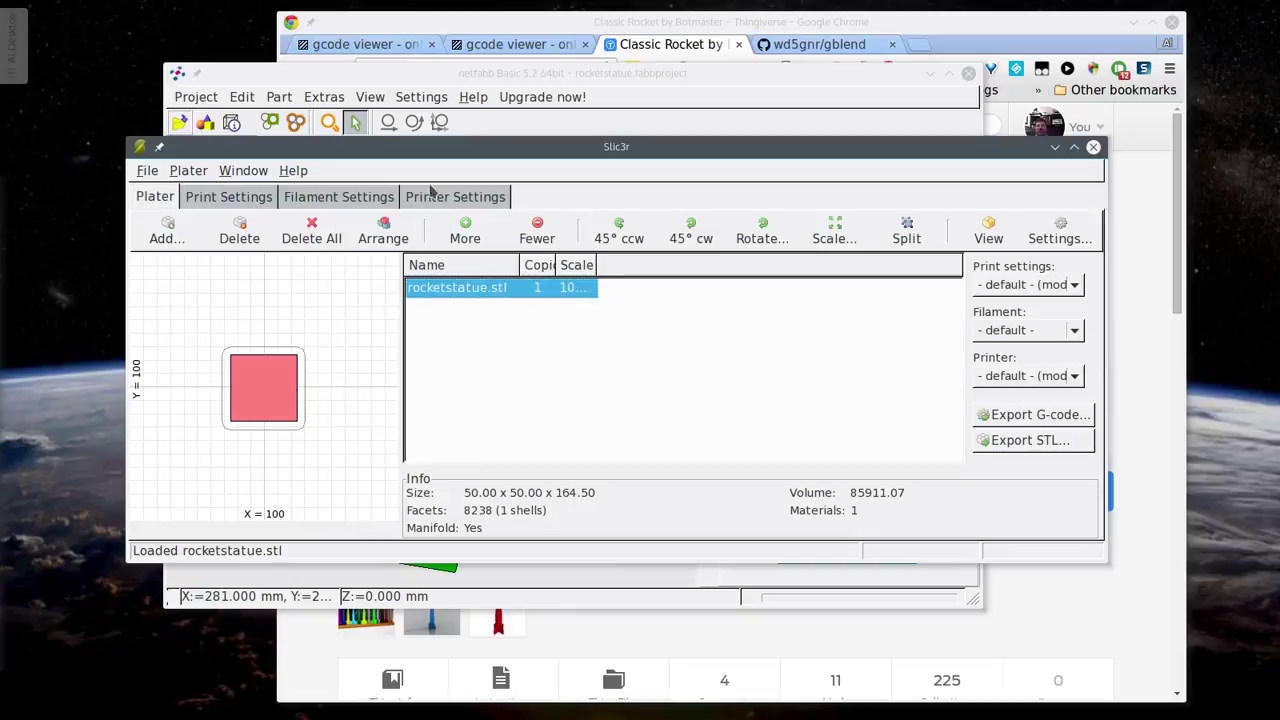
- Examine the GBLEND_START and GBLEND_END comments in the printer's custom start and end G-code, and move Slic3r out of the way
{"action": "left_click", "coordinate": [434, 197]}
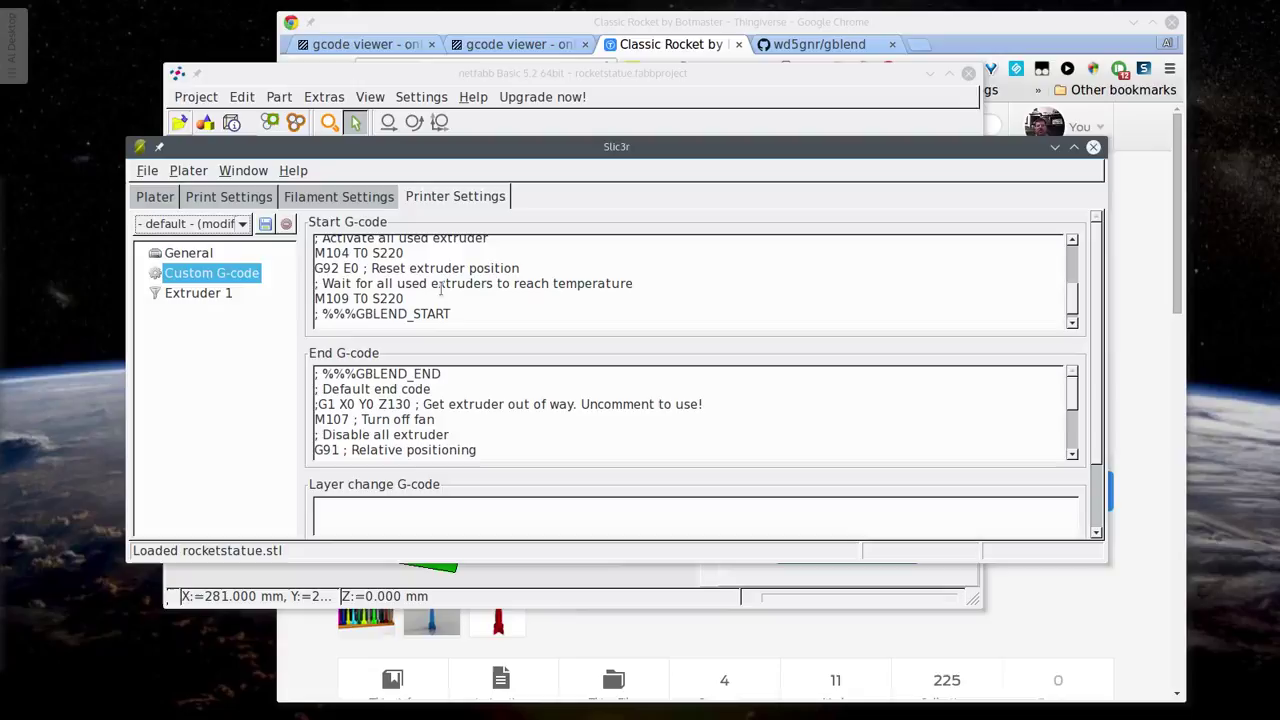
{"action": "scroll", "coordinate": [453, 290], "scroll_direction": "up", "scroll_amount": 1}
{"action": "scroll", "coordinate": [453, 290], "scroll_direction": "up", "scroll_amount": 1}
{"action": "scroll", "coordinate": [451, 283], "scroll_direction": "down", "scroll_amount": 2}
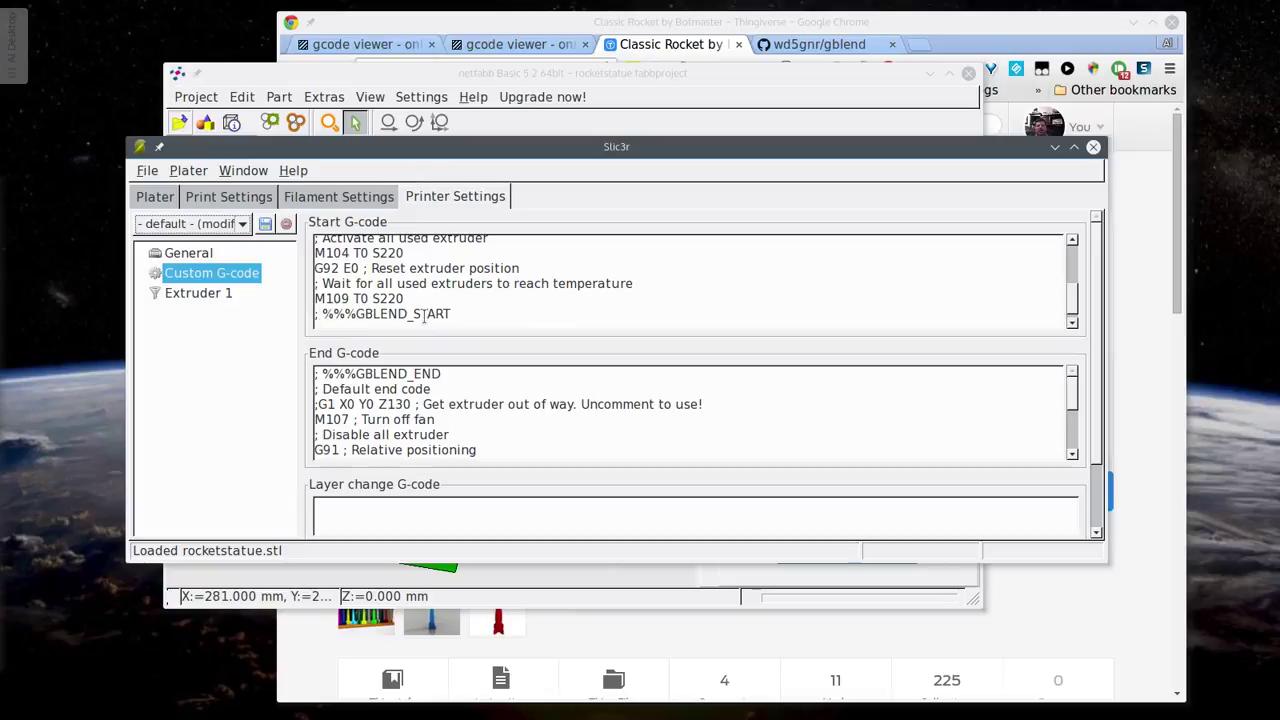
{"action": "scroll", "coordinate": [465, 371], "scroll_direction": "down", "scroll_amount": 3}
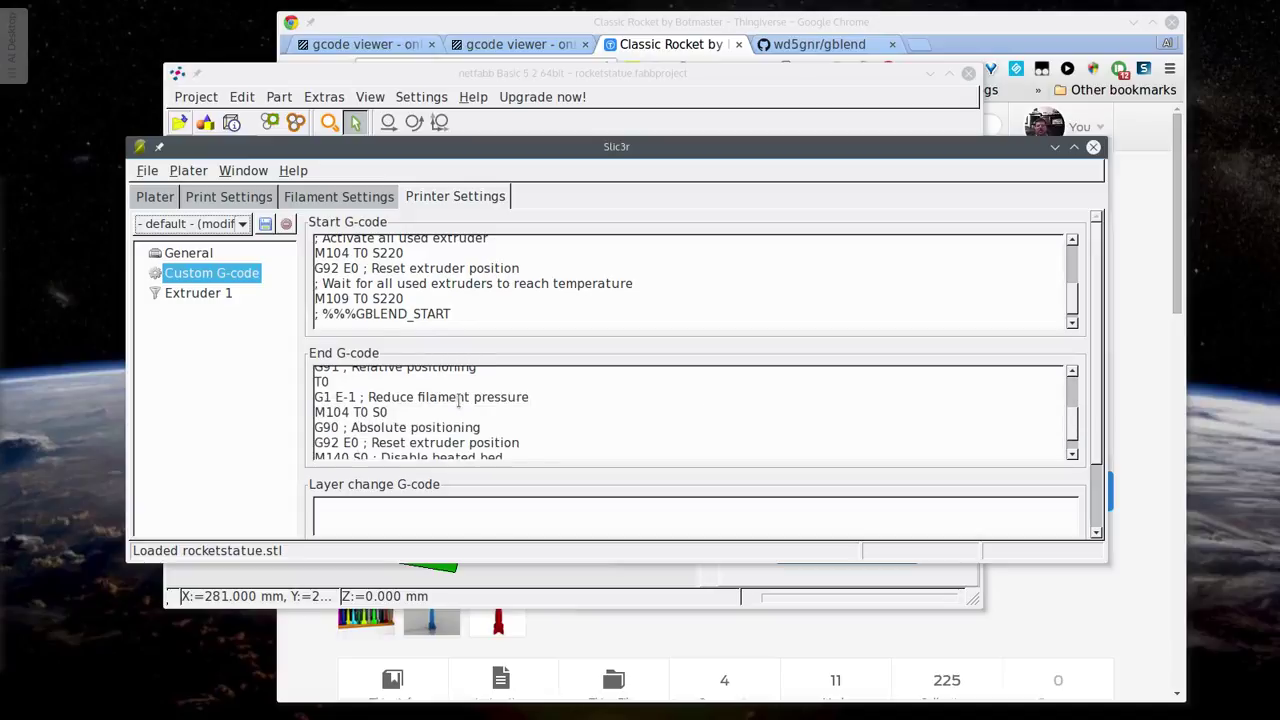
{"action": "scroll", "coordinate": [459, 400], "scroll_direction": "up", "scroll_amount": 3}
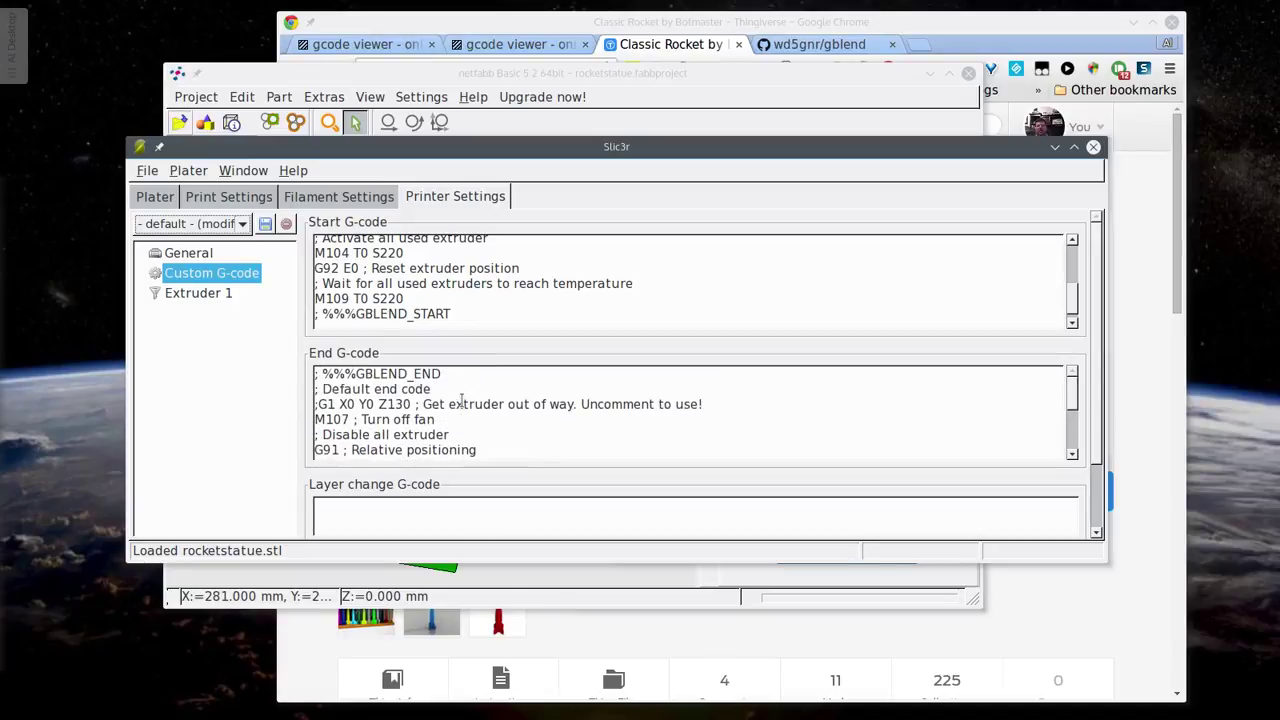
{"action": "left_click", "coordinate": [319, 373]}
{"action": "left_click", "coordinate": [158, 198]}
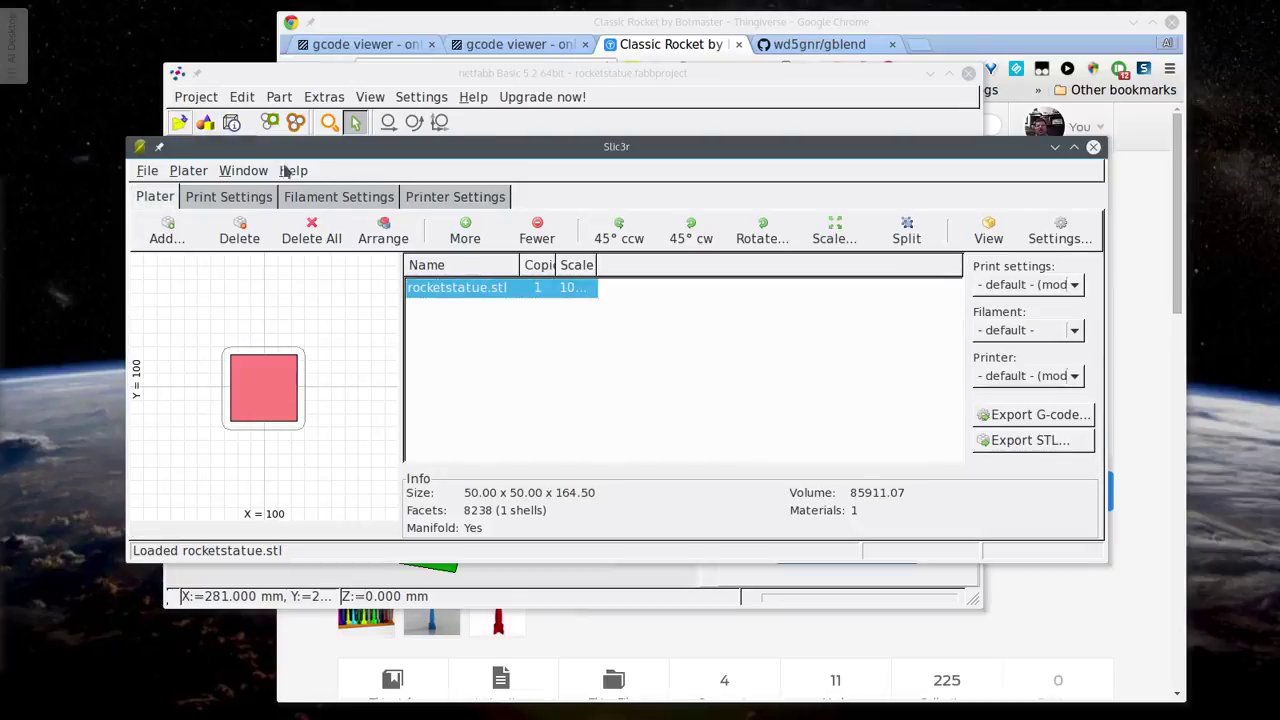
{"action": "left_click_drag", "start_coordinate": [559, 153], "coordinate": [2, 130]}
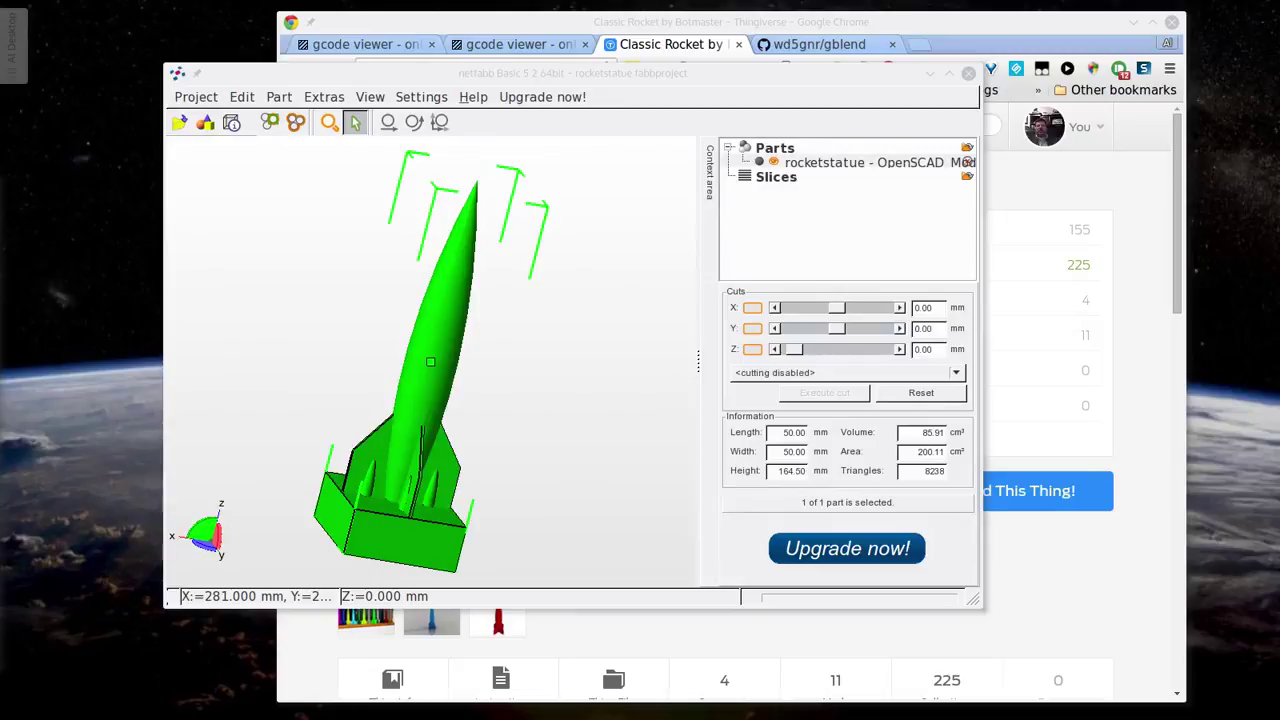
- Switch to Kate and review the contents of start.gcode and end.gcode
{"action": "left_click_drag", "start_coordinate": [0, 88], "coordinate": [341, 88]}
{"action": "left_click", "coordinate": [330, 84]}
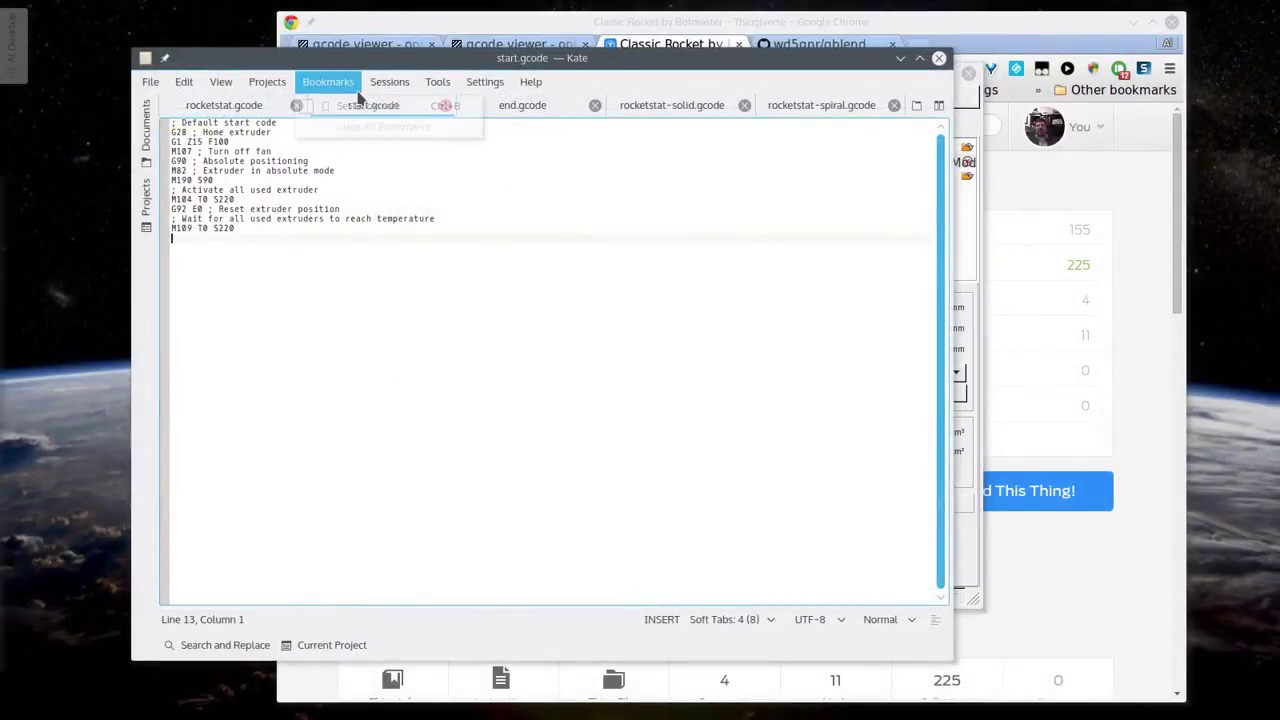
{"action": "left_click", "coordinate": [365, 108]}
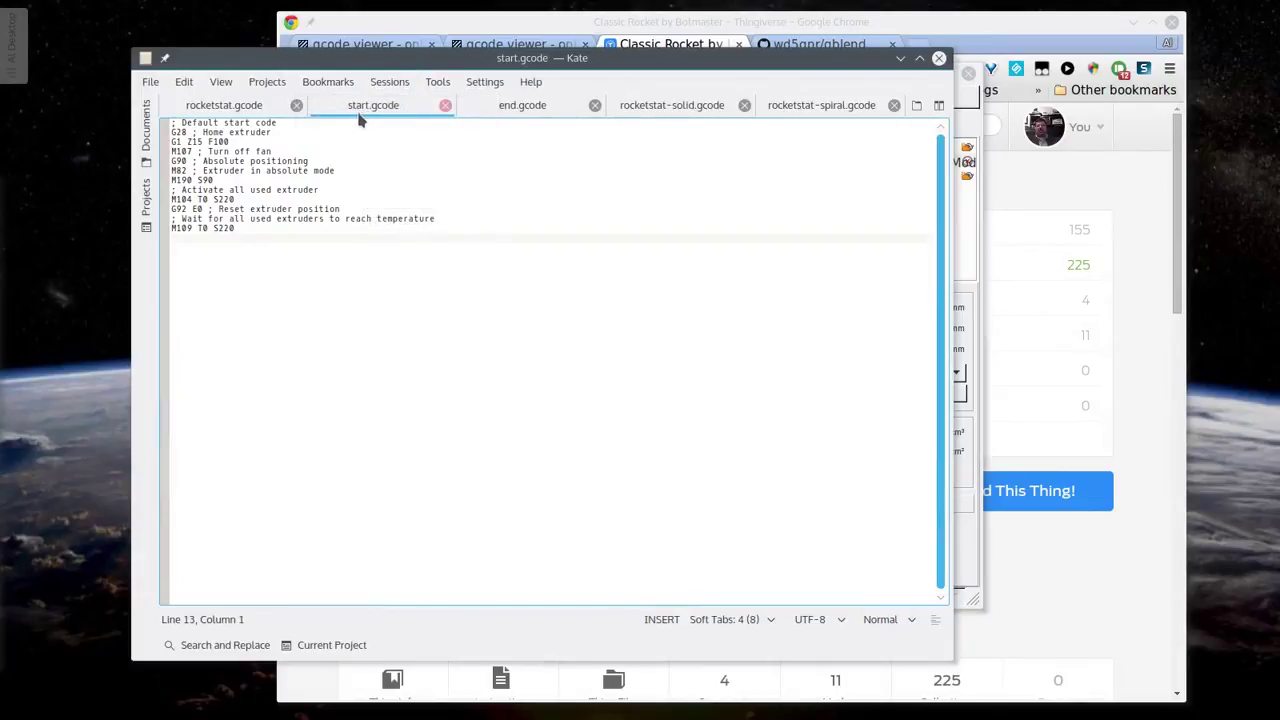
{"action": "left_click", "coordinate": [535, 112]}
{"action": "left_click", "coordinate": [314, 161]}
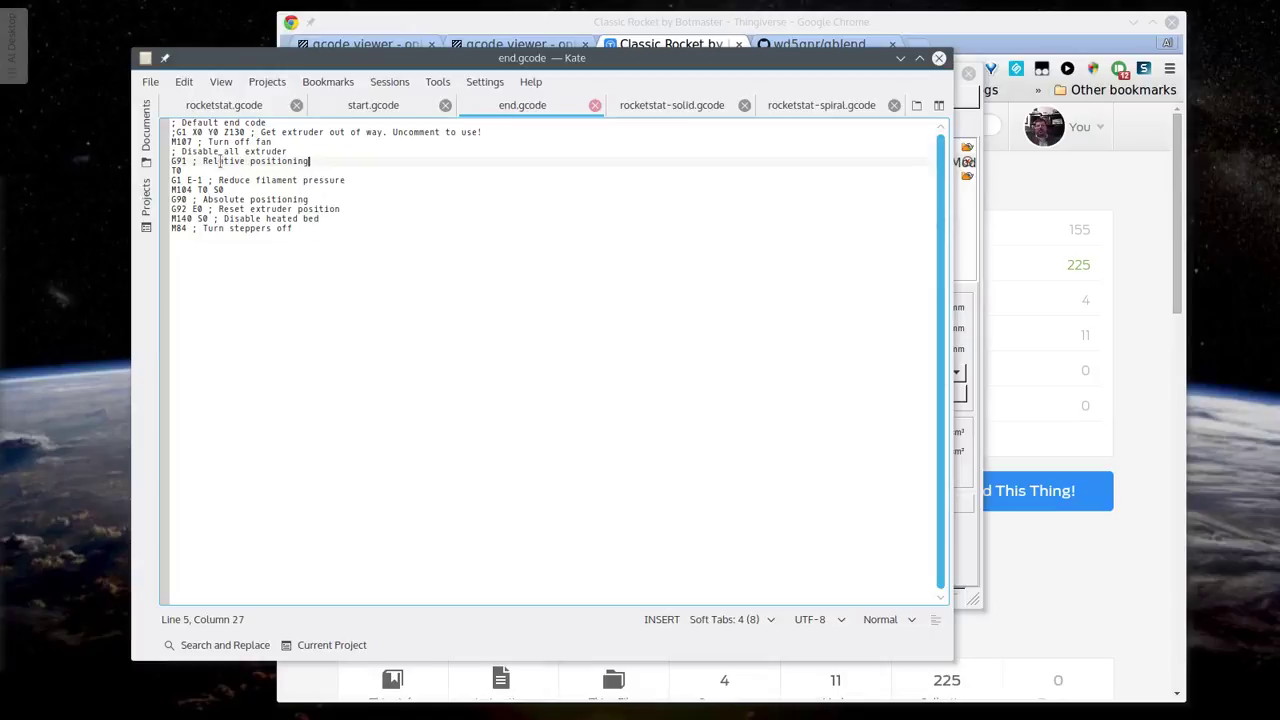
{"action": "left_click", "coordinate": [373, 106]}
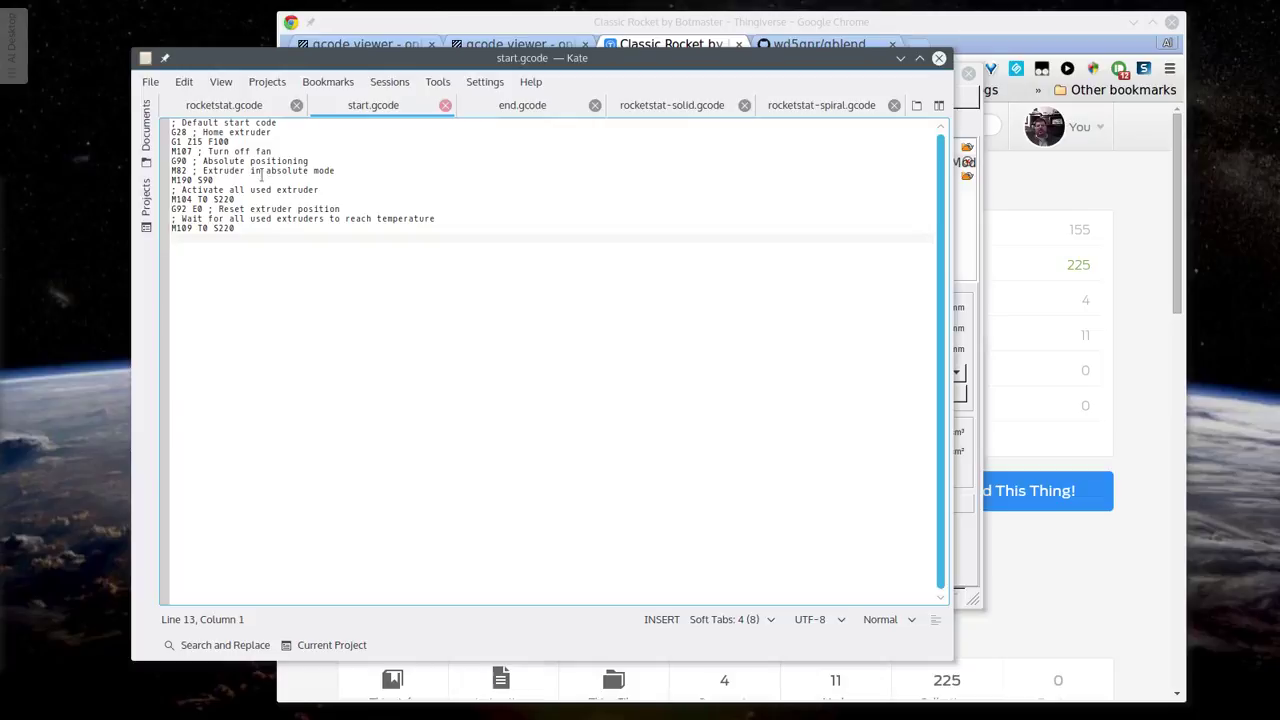
- Inspect the GBLEND_START marker in rocketstat-solid.gcode and the header of rocketstat-spiral.gcode
{"action": "left_click", "coordinate": [670, 108]}
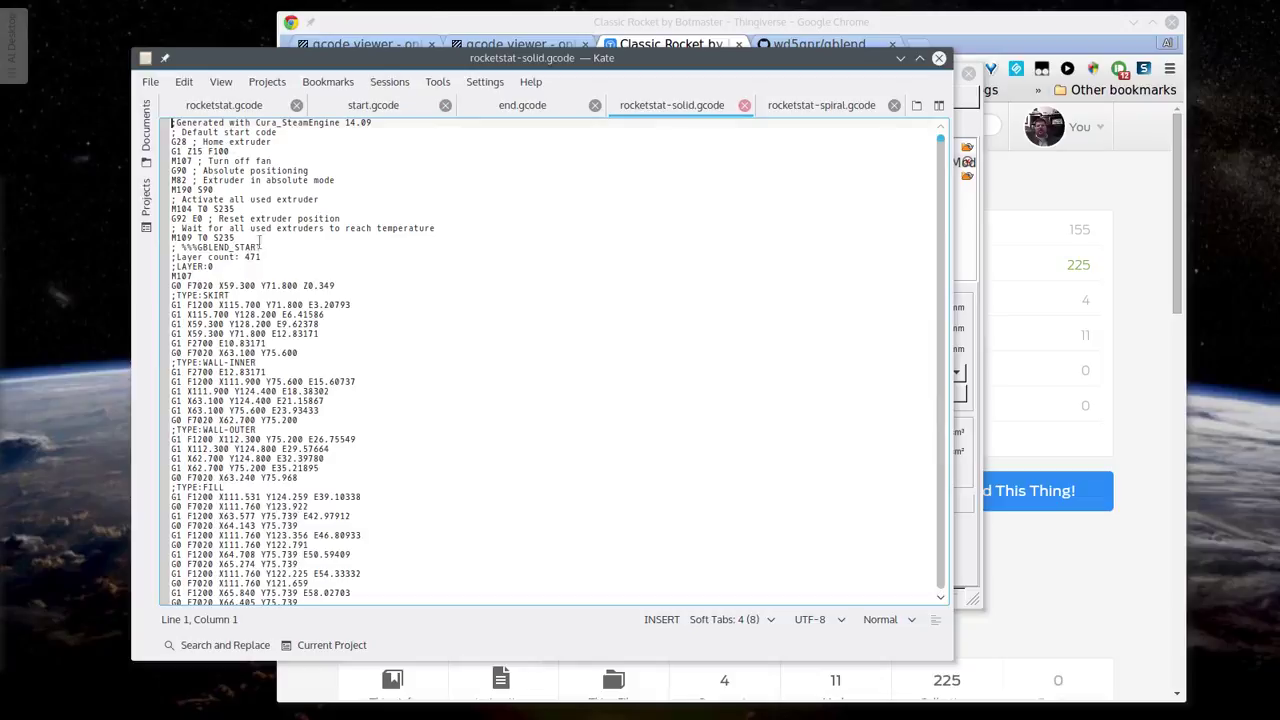
{"action": "left_click_drag", "start_coordinate": [266, 248], "coordinate": [182, 247]}
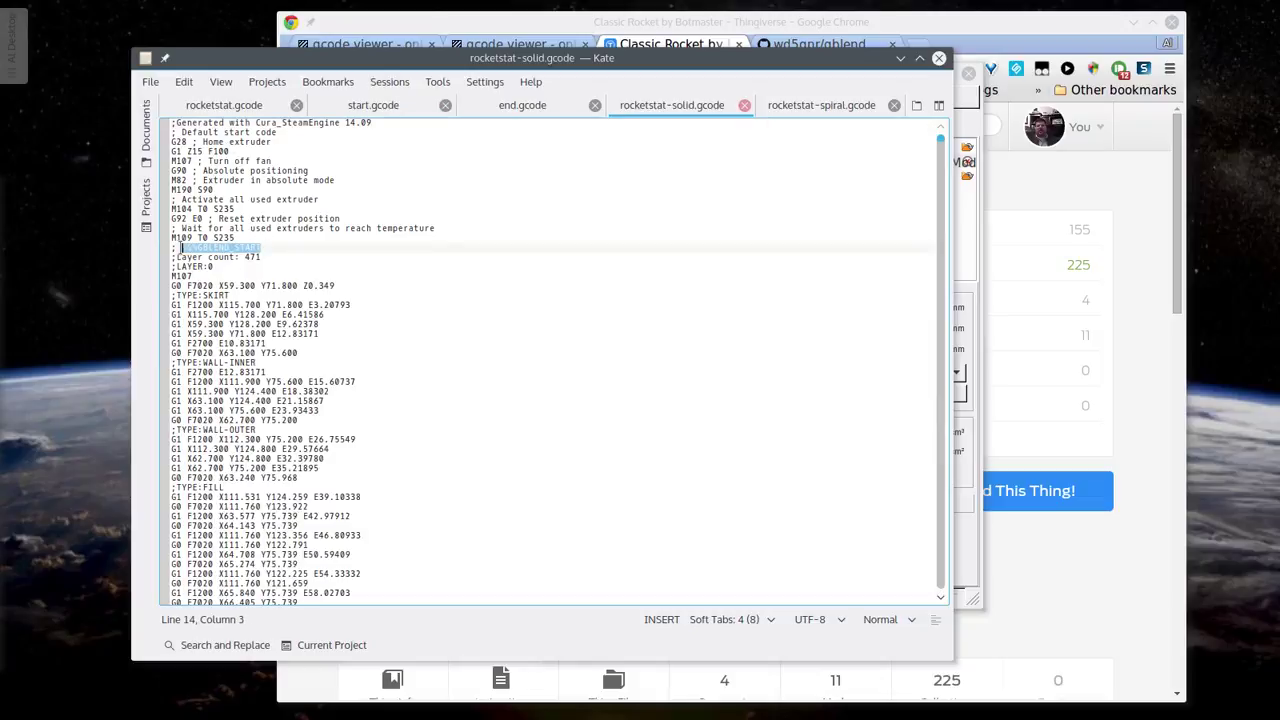
{"action": "left_click", "coordinate": [259, 257]}
{"action": "left_click", "coordinate": [812, 104]}
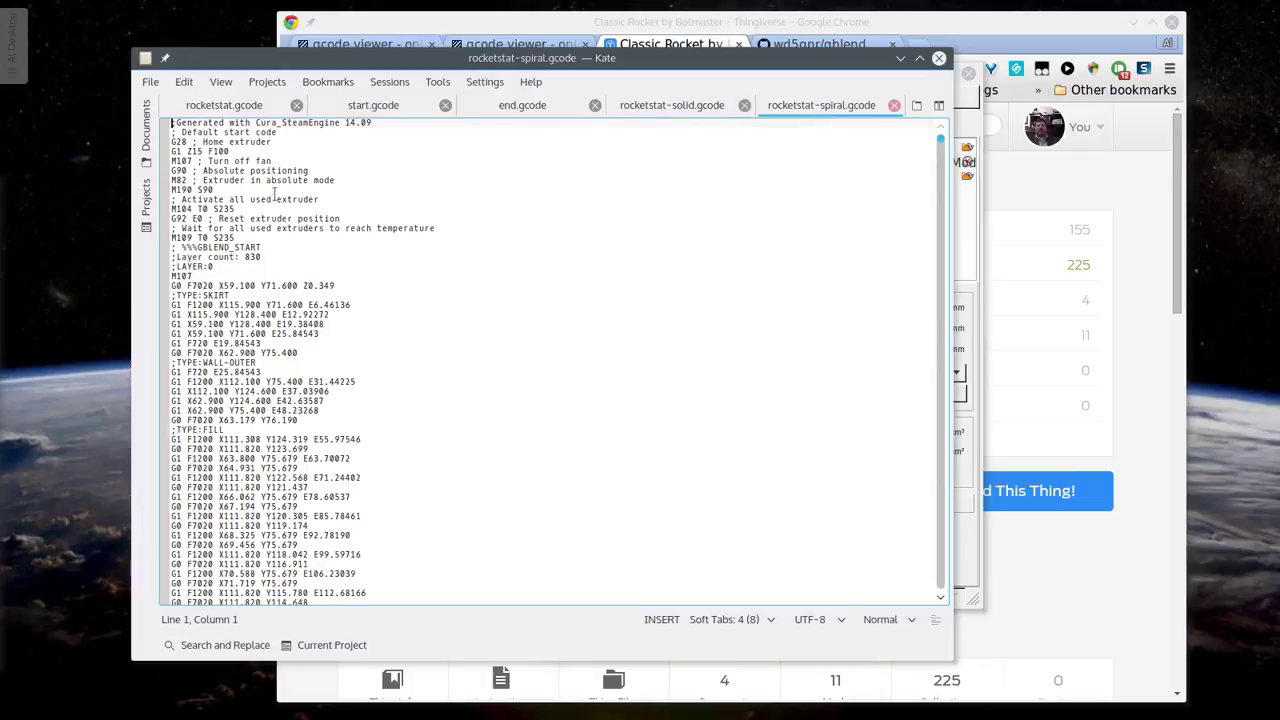
{"action": "left_click", "coordinate": [652, 105]}
{"action": "key", "text": "alt+Tab"}
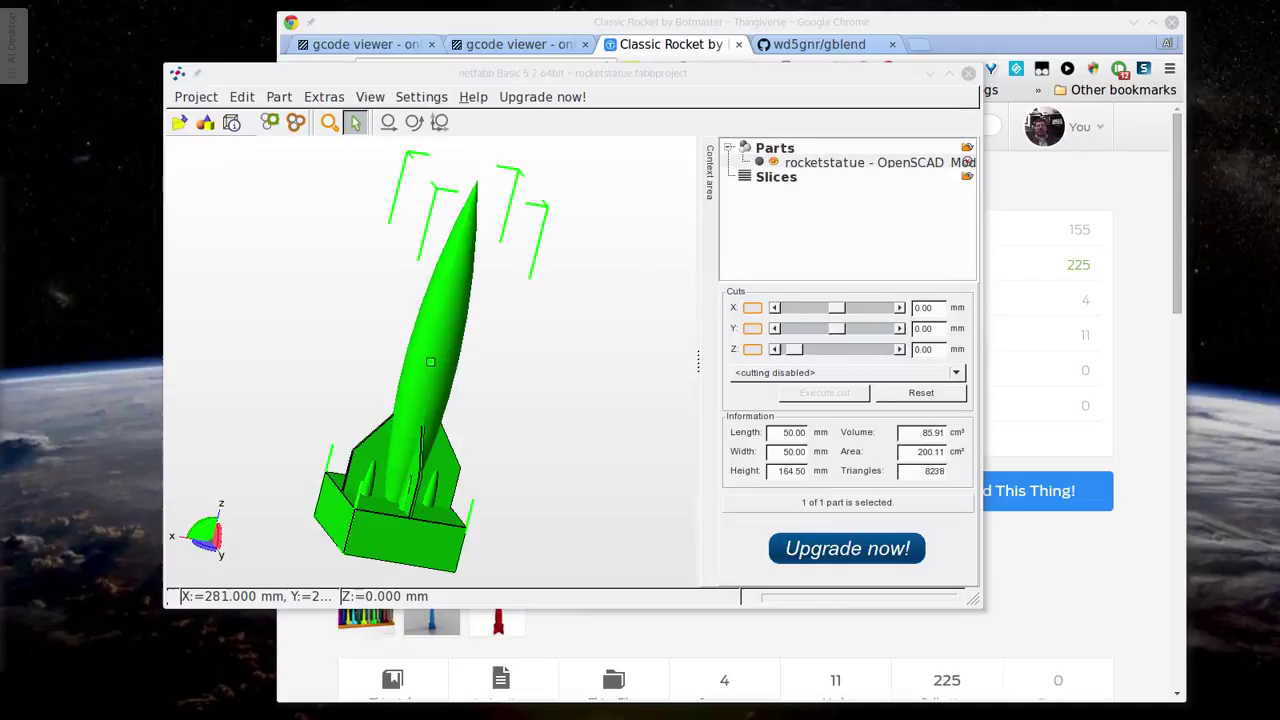
- Switch to Chrome and view the gblend repository page on GitHub
{"action": "left_click", "coordinate": [510, 24]}
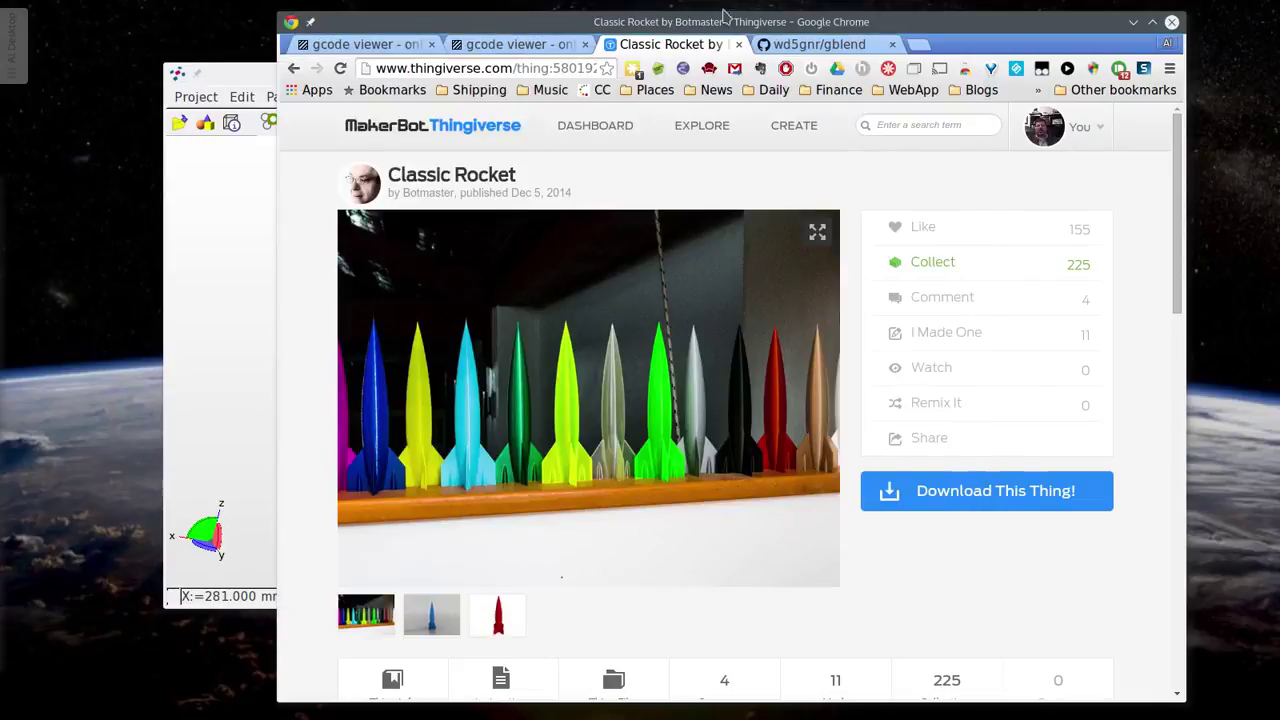
{"action": "left_click", "coordinate": [820, 45]}
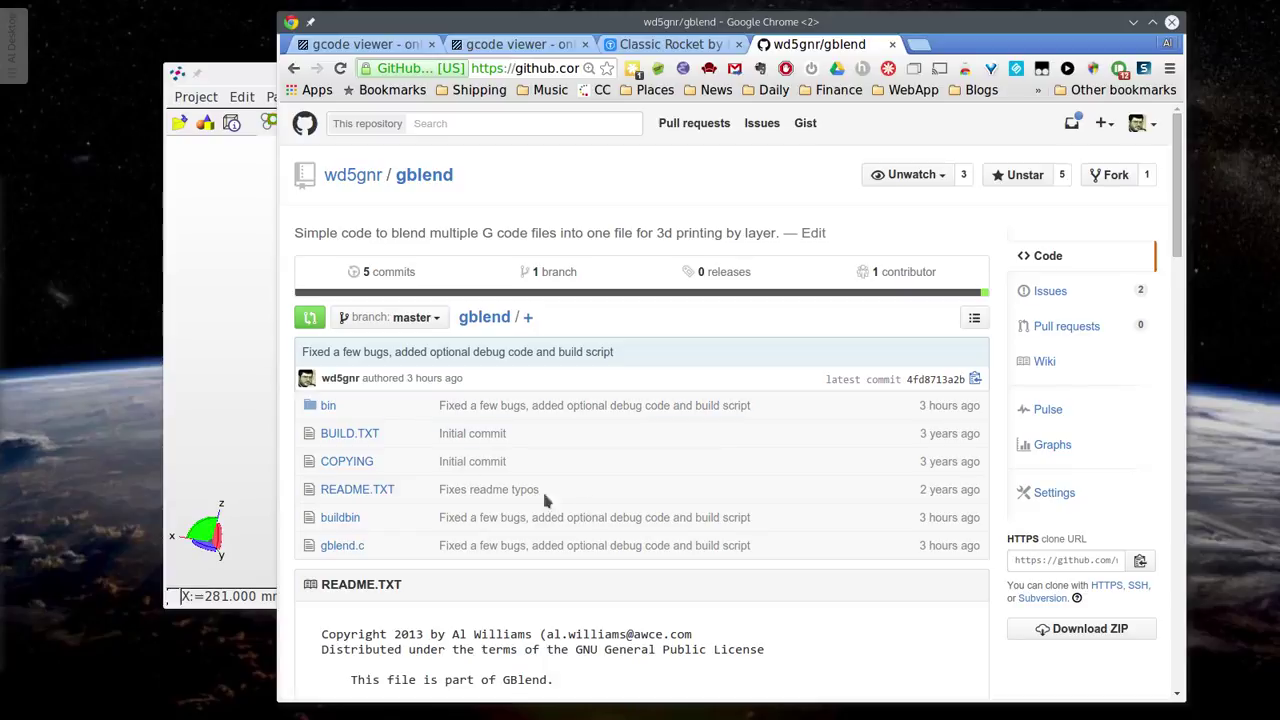
- Inspect higher layers of the two sliced rockets in the 2D views of both open G-code viewer pages
{"action": "left_click", "coordinate": [386, 45]}
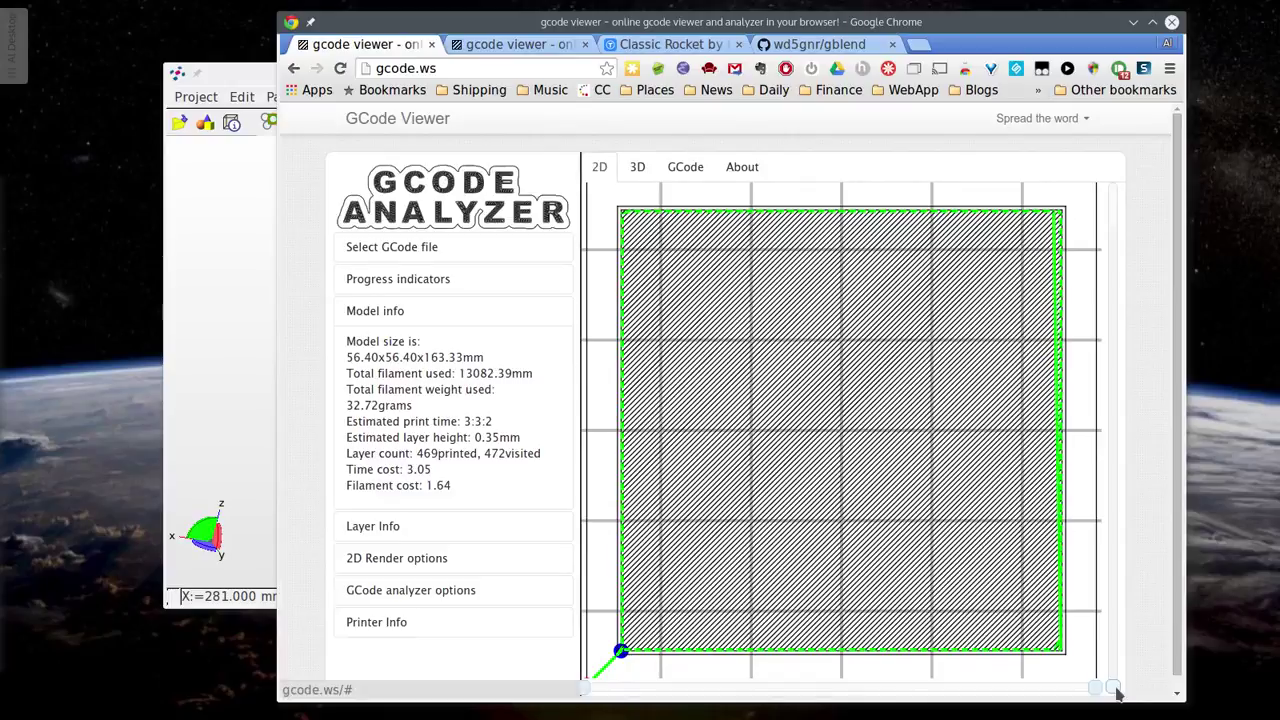
{"action": "left_click", "coordinate": [1114, 688]}
{"action": "mouse_move", "coordinate": [1116, 690]}
{"action": "left_mouse_down"}
{"action": "mouse_move", "coordinate": [1135, 422]}
{"action": "mouse_move", "coordinate": [1116, 200]}
{"action": "mouse_move", "coordinate": [1113, 679]}
{"action": "left_mouse_up"}
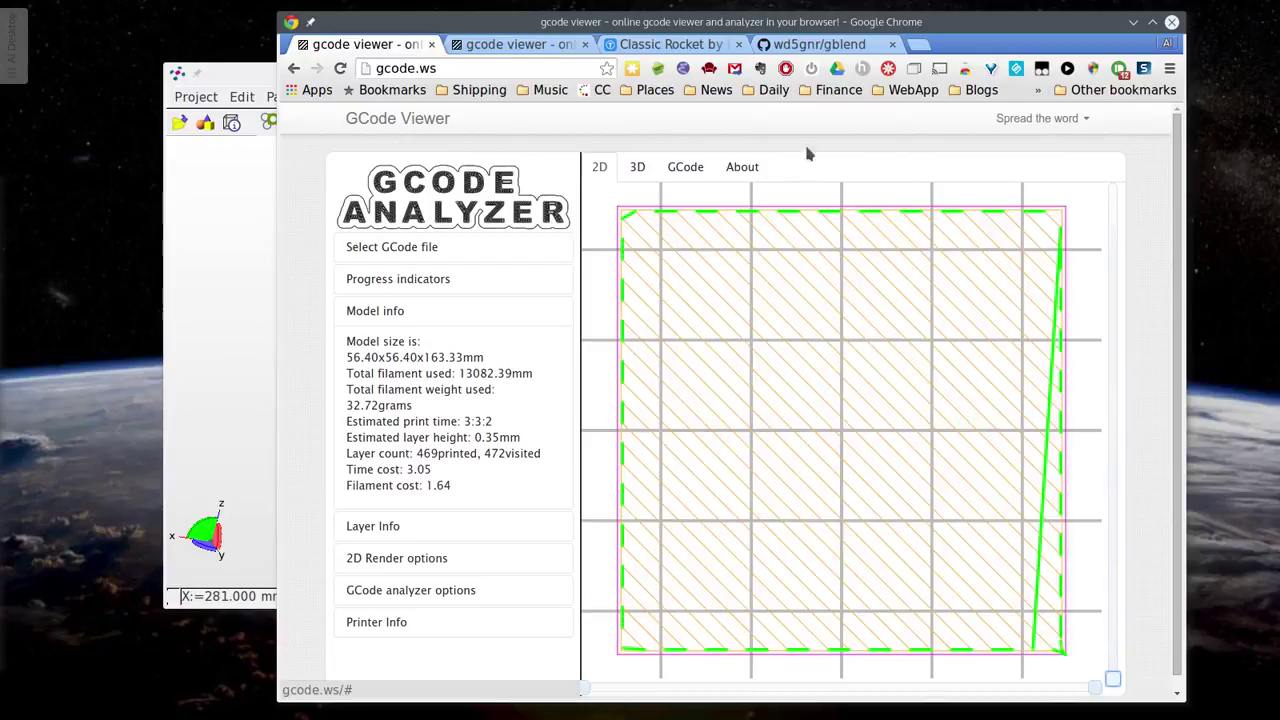
{"action": "left_click", "coordinate": [520, 44]}
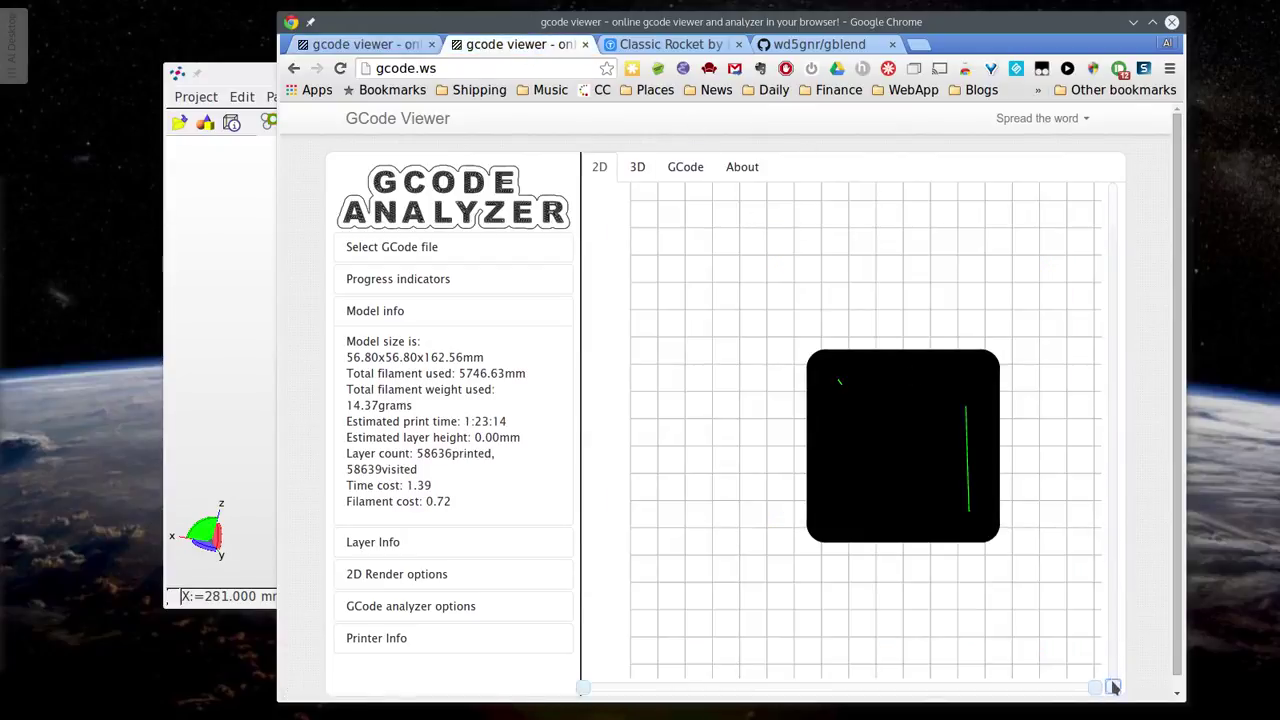
{"action": "left_click_drag", "start_coordinate": [1113, 676], "coordinate": [1146, 636]}
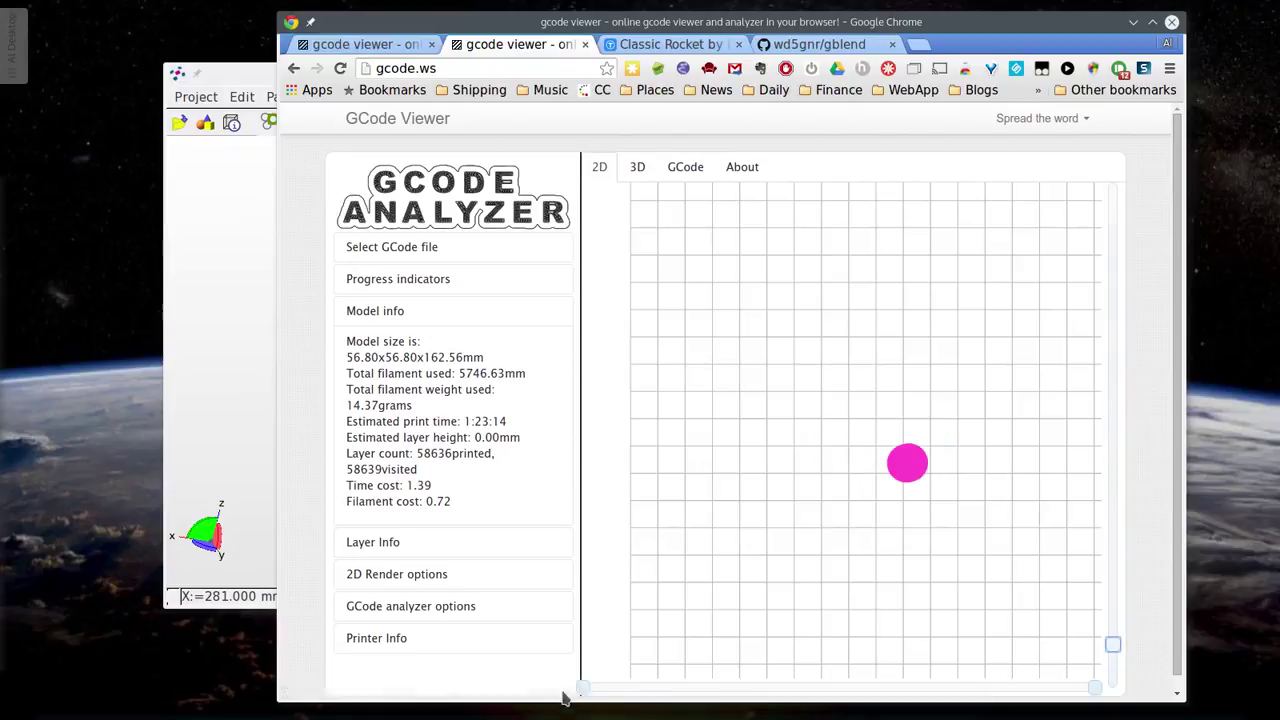
- Move the browser window aside and switch to the terminal in the gblend project folder
{"action": "mouse_move", "coordinate": [606, 28]}
{"action": "left_mouse_down"}
{"action": "mouse_move", "coordinate": [600, 60]}
{"action": "mouse_move", "coordinate": [476, 69]}
{"action": "left_mouse_up"}
{"action": "left_click", "coordinate": [1065, 278]}
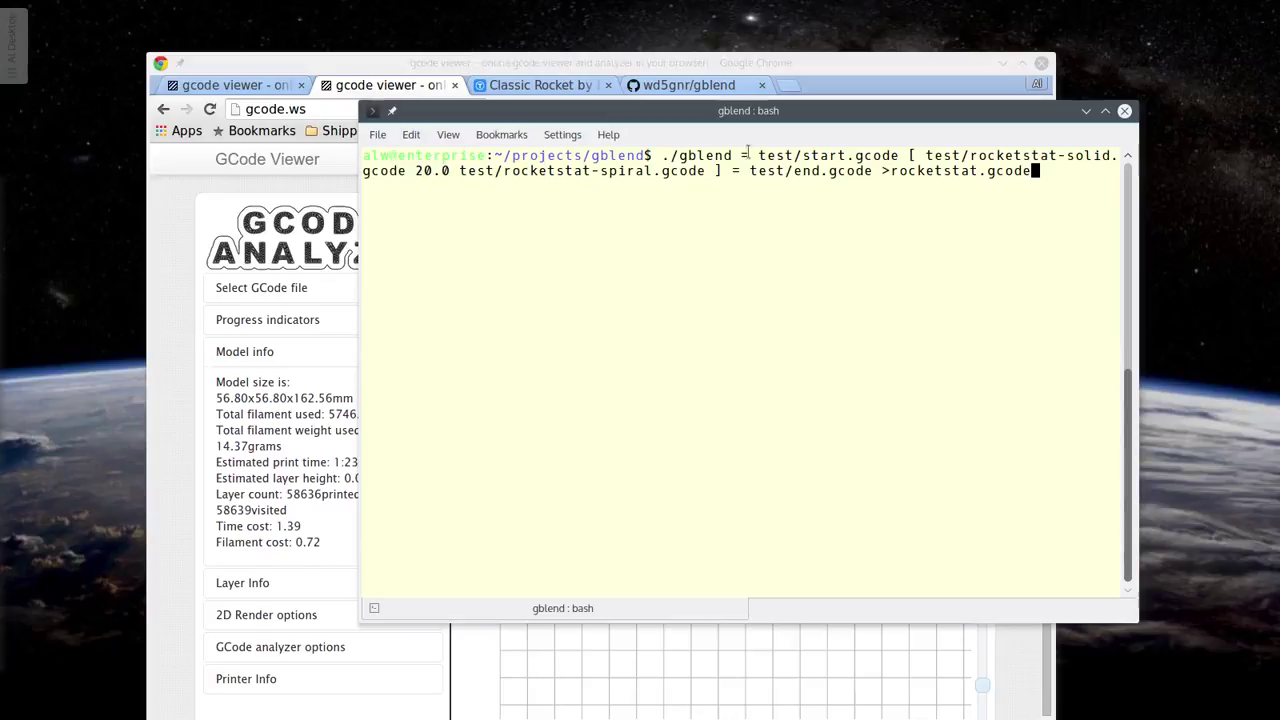
- Return to the gblend GitHub page and skim the README's use cases, marker comments and command syntax
{"action": "left_click", "coordinate": [695, 88]}
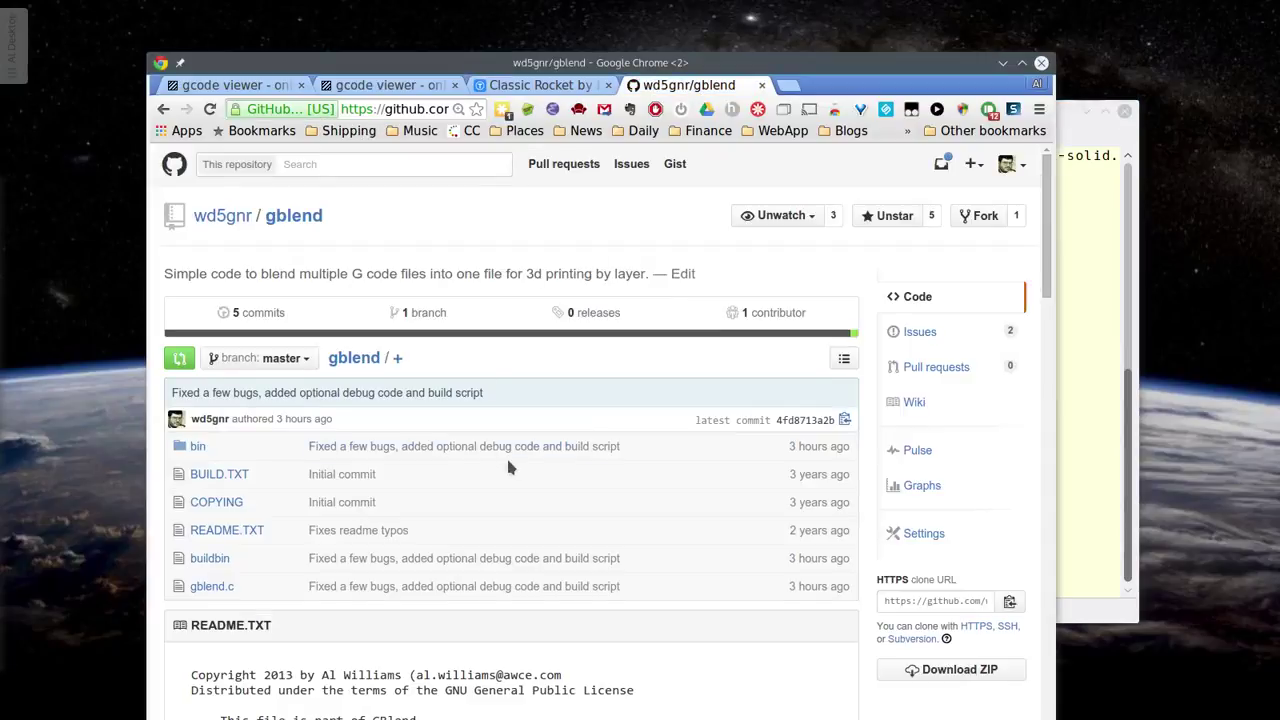
{"action": "scroll", "coordinate": [512, 462], "scroll_direction": "down", "scroll_amount": 10}
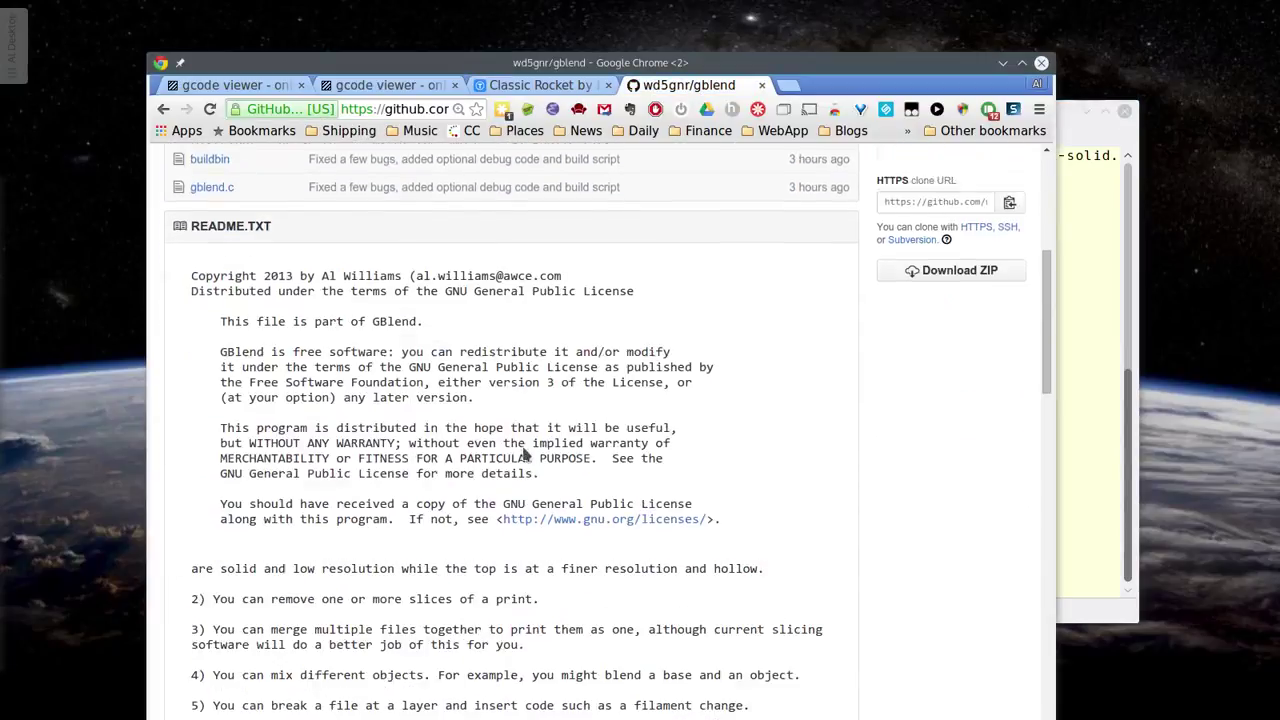
{"action": "scroll", "coordinate": [527, 455], "scroll_direction": "down", "scroll_amount": 9}
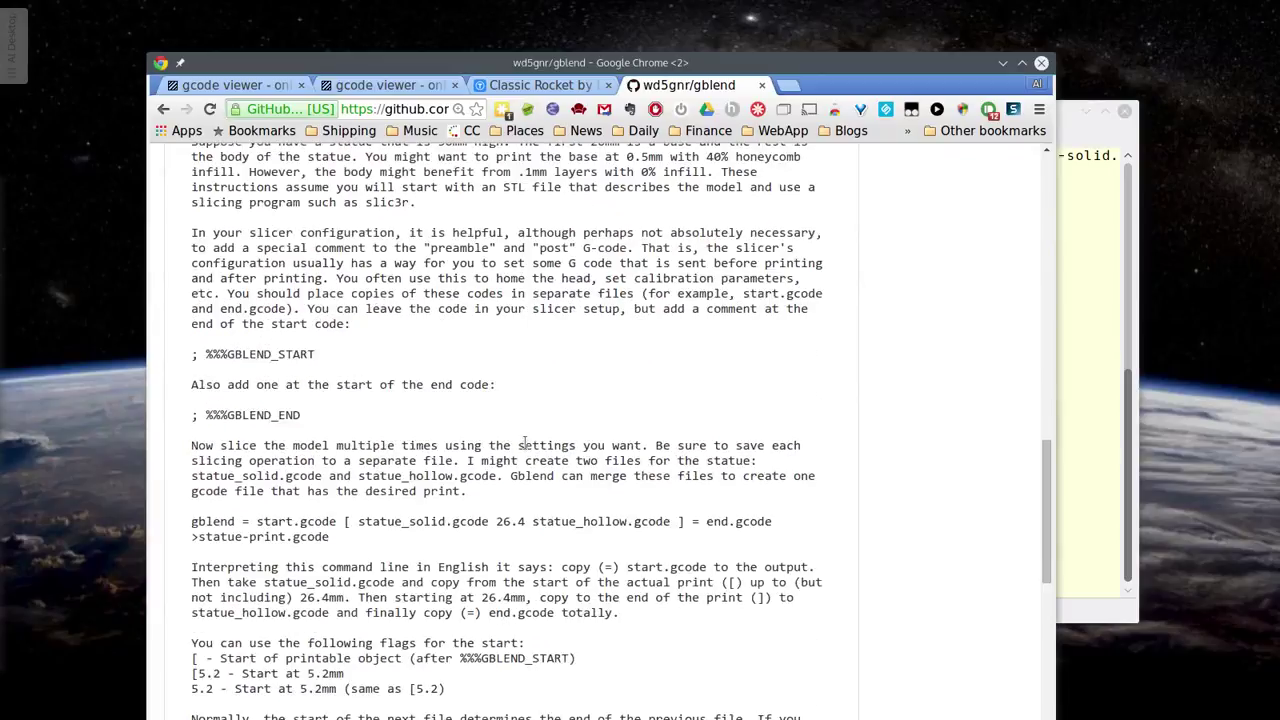
{"action": "scroll", "coordinate": [521, 443], "scroll_direction": "down", "scroll_amount": 8}
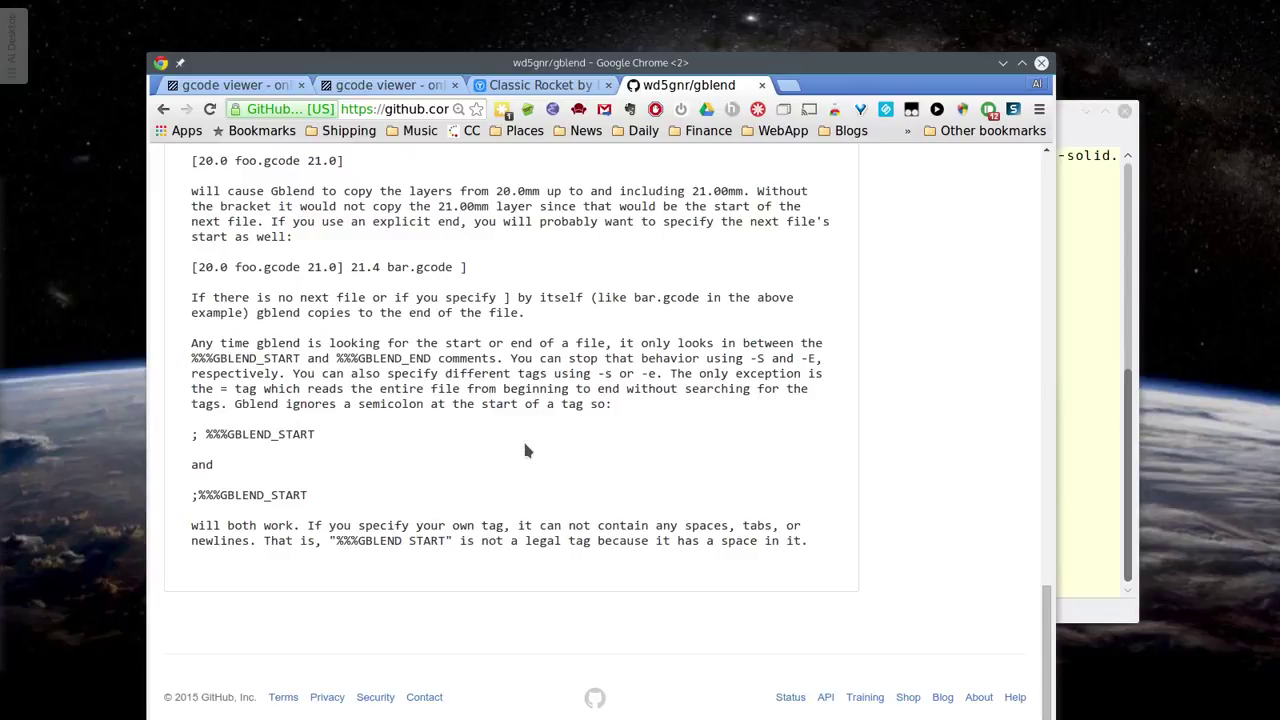
{"action": "scroll", "coordinate": [525, 445], "scroll_direction": "up", "scroll_amount": 15}
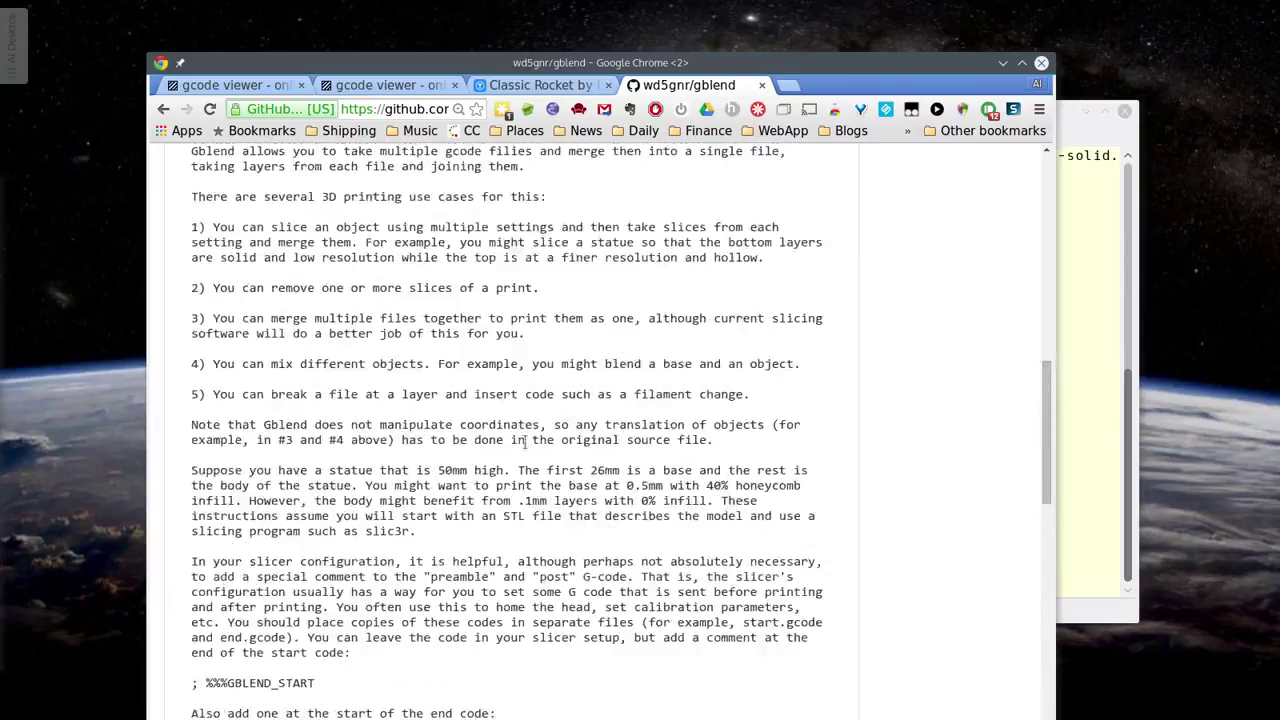
{"action": "scroll", "coordinate": [525, 443], "scroll_direction": "up", "scroll_amount": 10}
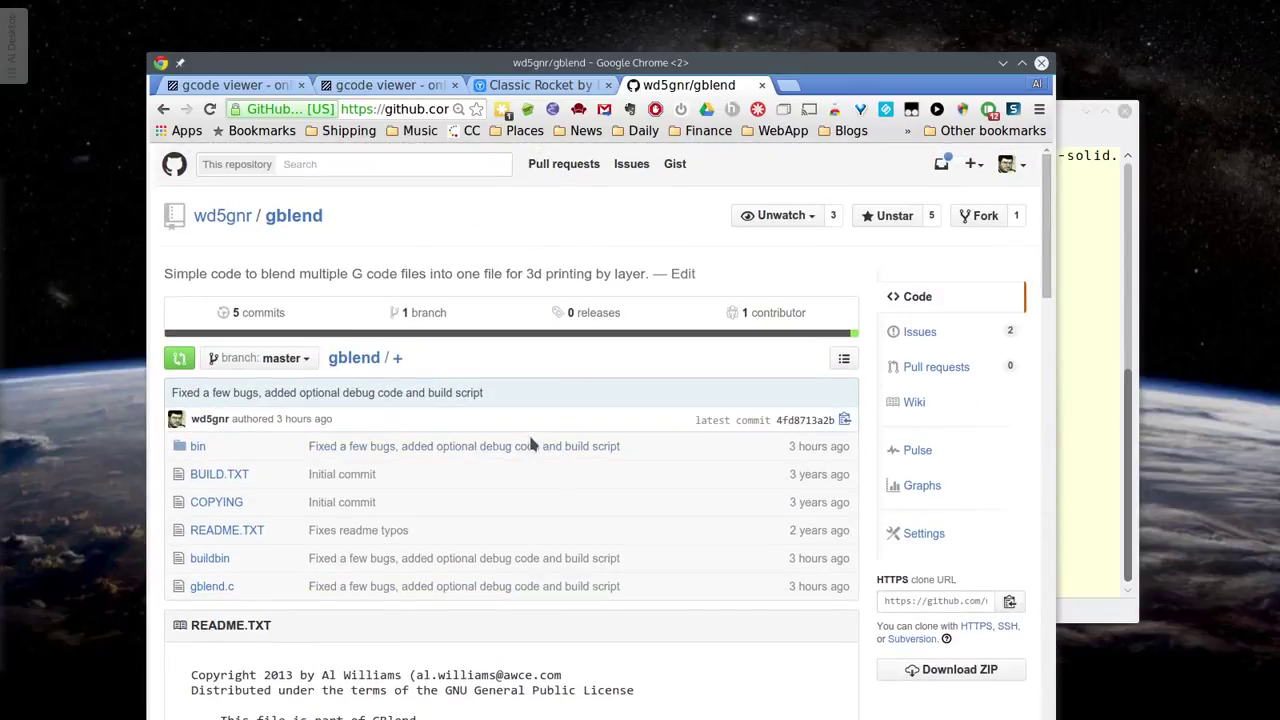